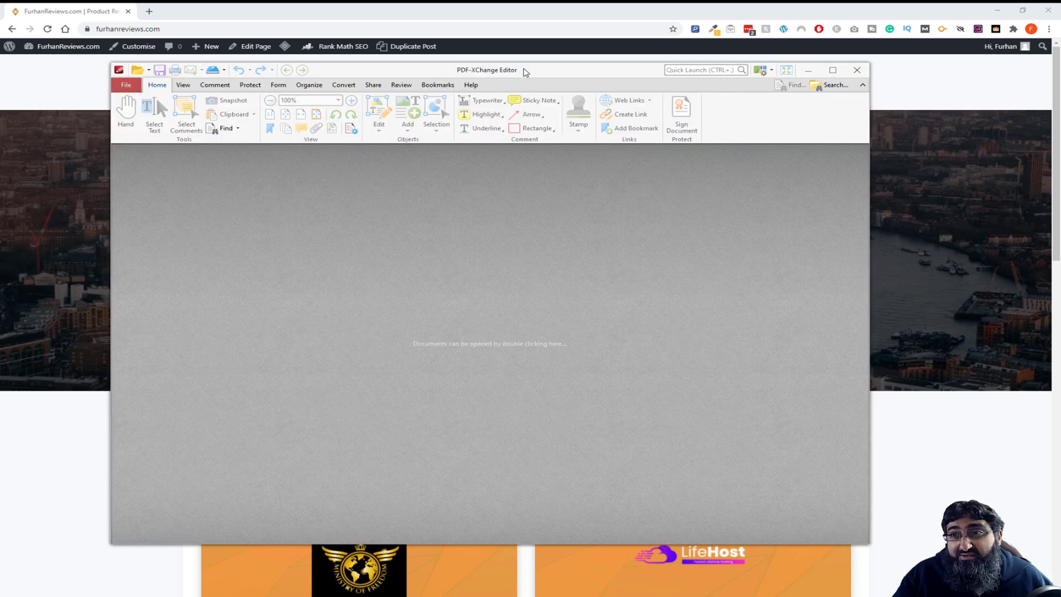
# Step: Place the PDF-XChange Editor window over the FurhanReviews homepage in Chrome
pyautogui.moveTo(523, 71); pyautogui.dragTo(627, 88)
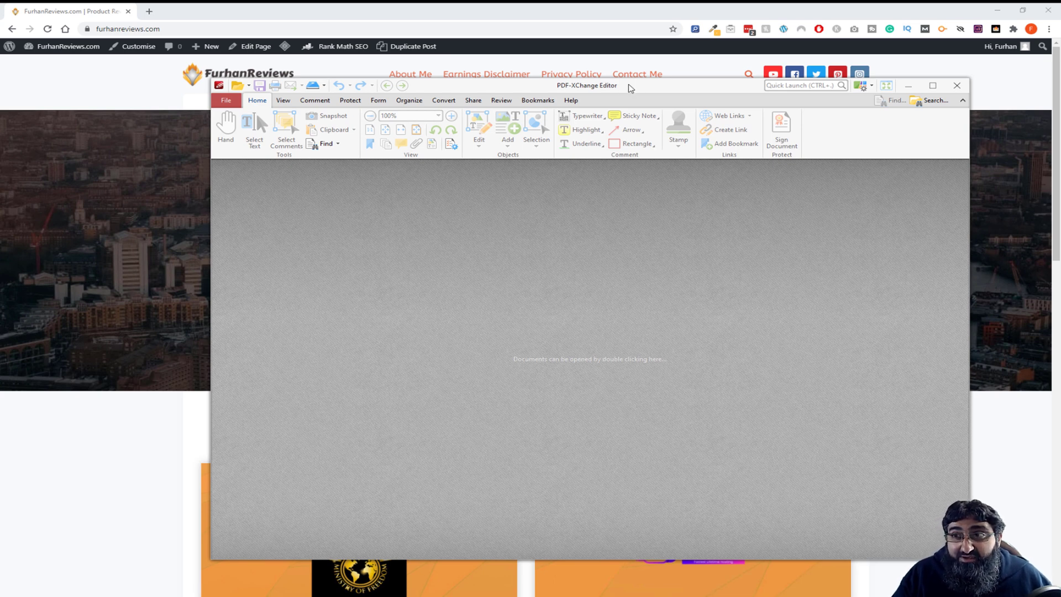
# Step: Nudge the editor left, then show the Soda PDF page and then the PDFelement pricing page in the other Chrome window
pyautogui.moveTo(626, 87); pyautogui.dragTo(583, 89)
pyautogui.hotkey('alt', 'Tab')
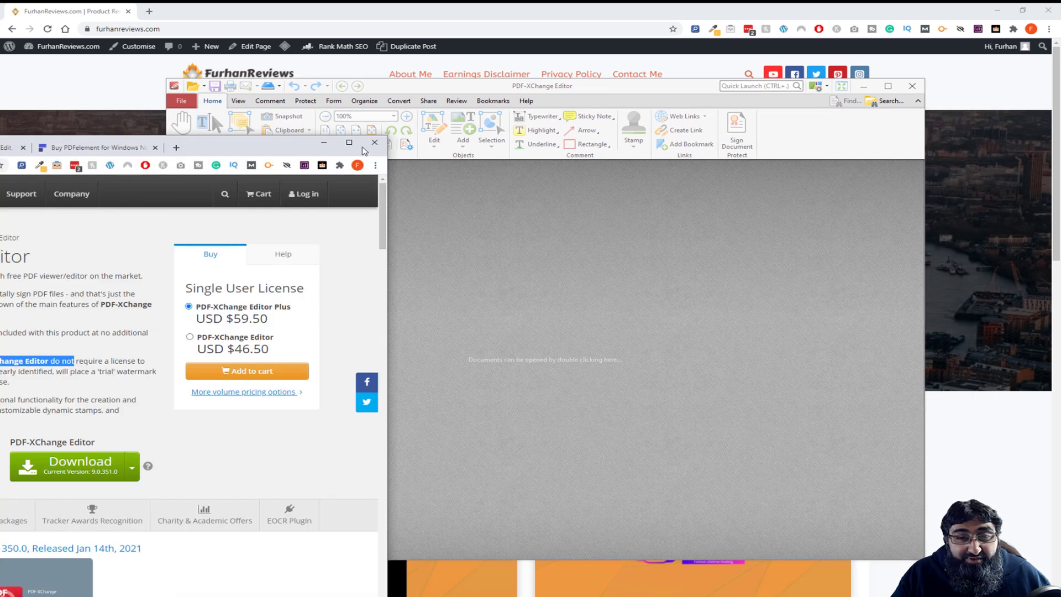
pyautogui.click(409, 140)
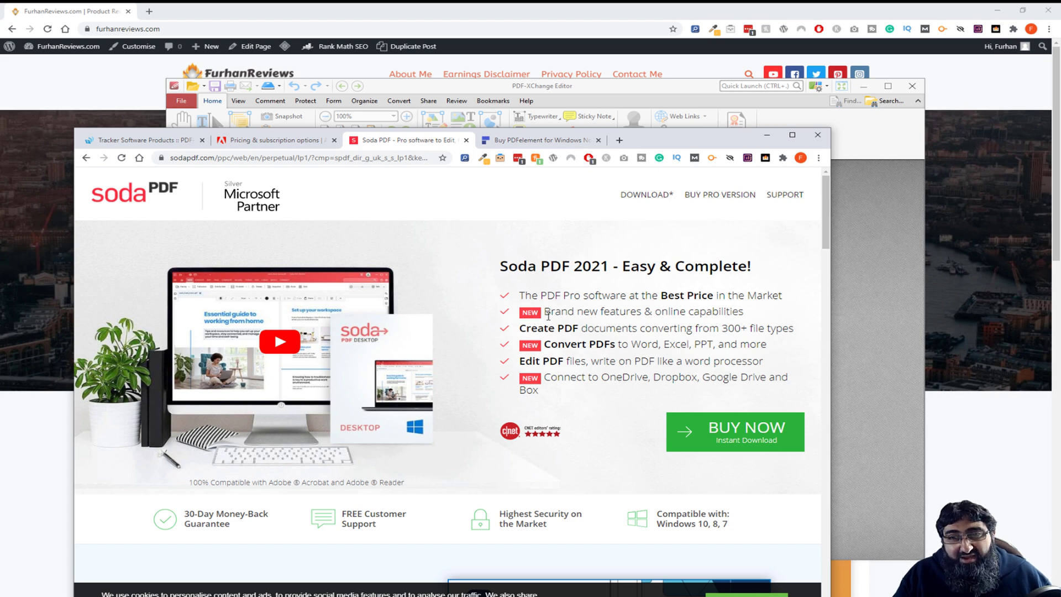
pyautogui.scroll(-5, 548, 315)
pyautogui.scroll(5, 404, 329)
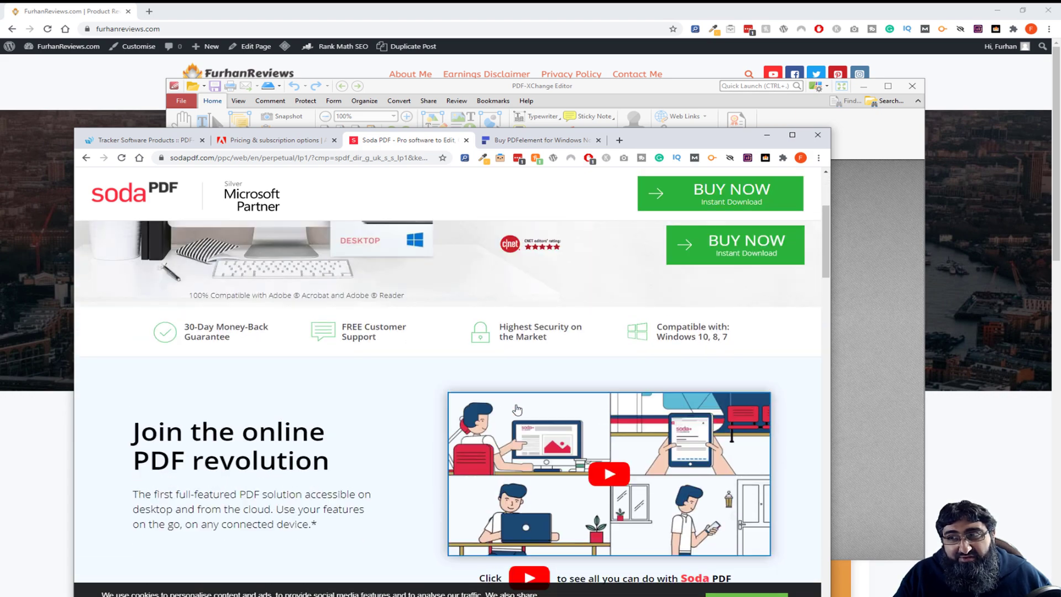
pyautogui.click(525, 141)
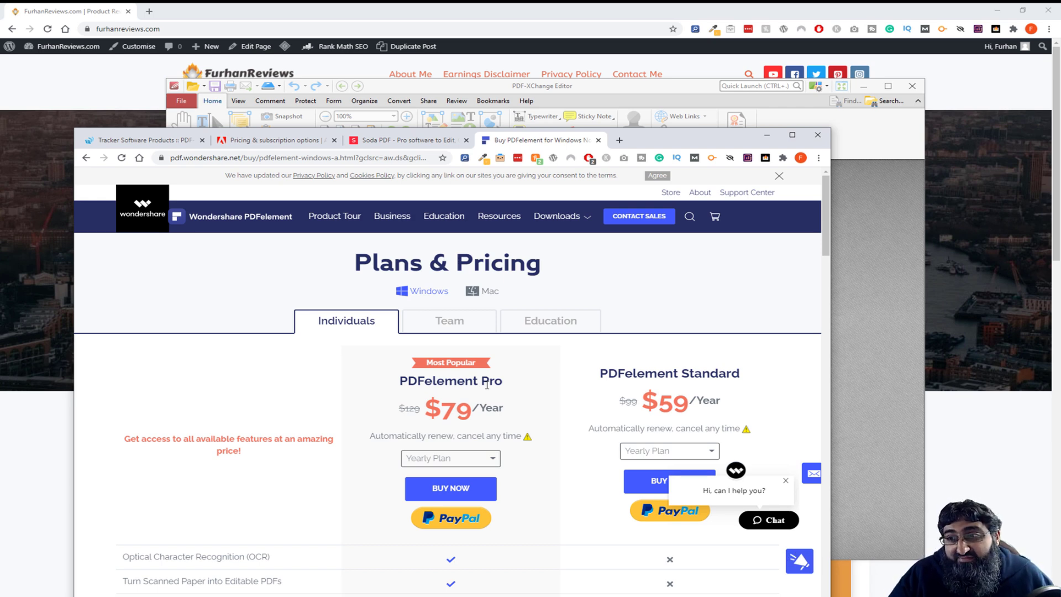
# Step: Close the Buy PDFelement and Soda PDF tabs and look over the Adobe Acrobat DC pricing page
pyautogui.scroll(-2, 533, 416)
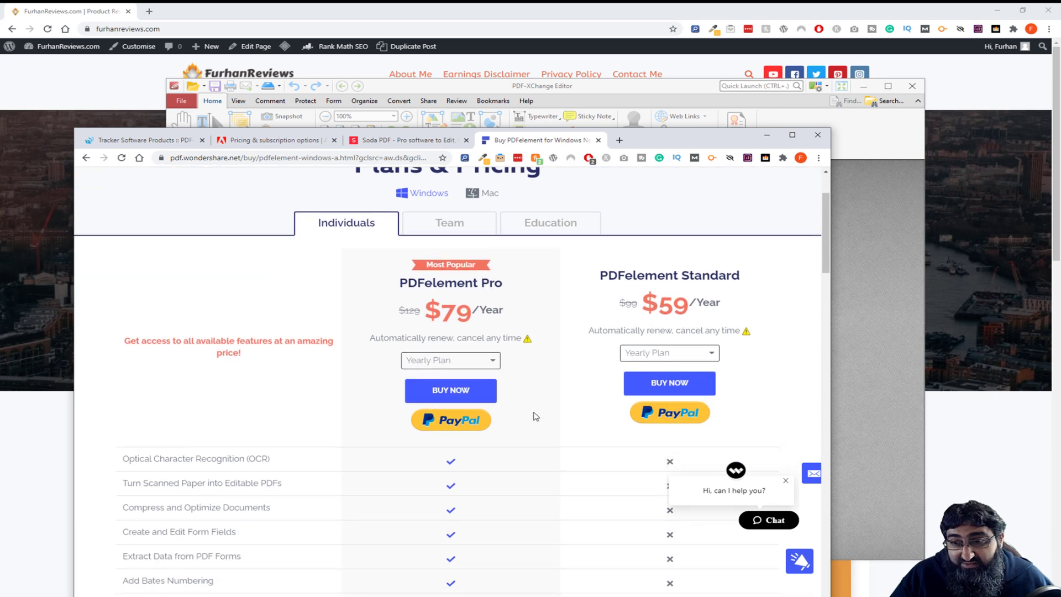
pyautogui.scroll(2, 520, 464)
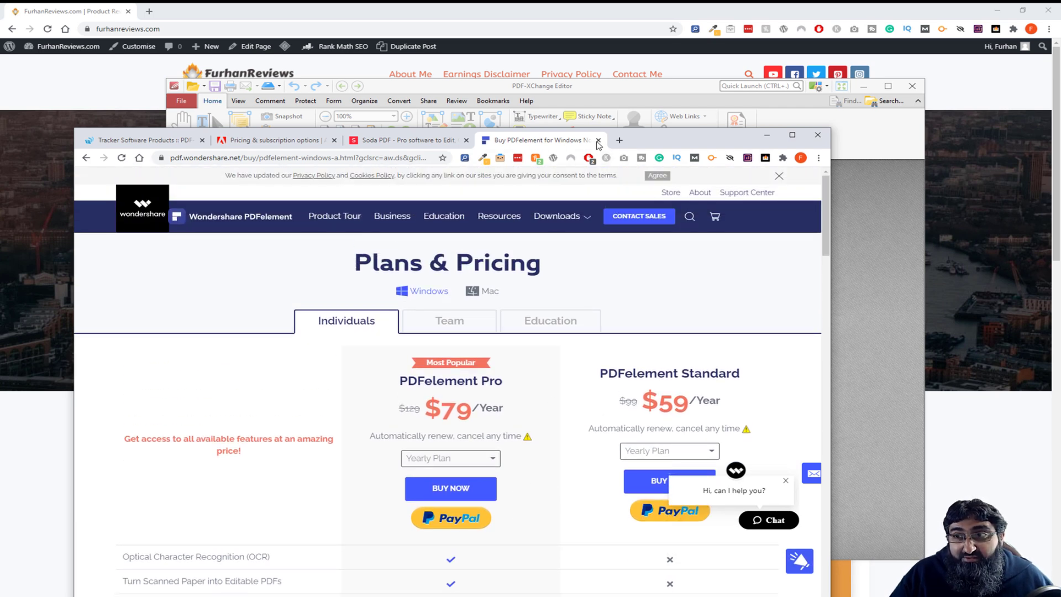
pyautogui.click(598, 141)
pyautogui.click(465, 140)
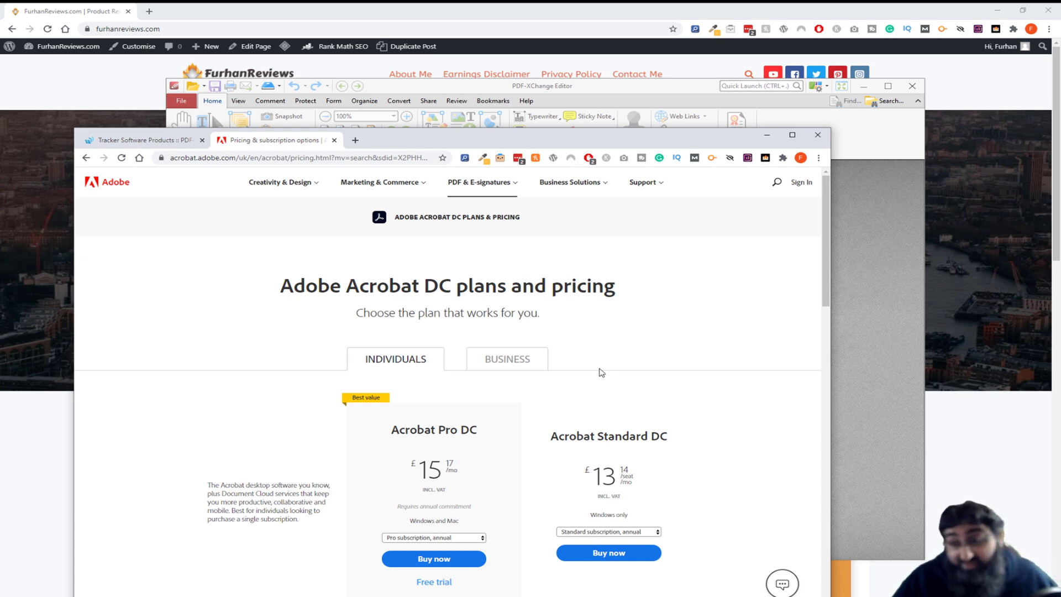
pyautogui.scroll(-3, 601, 372)
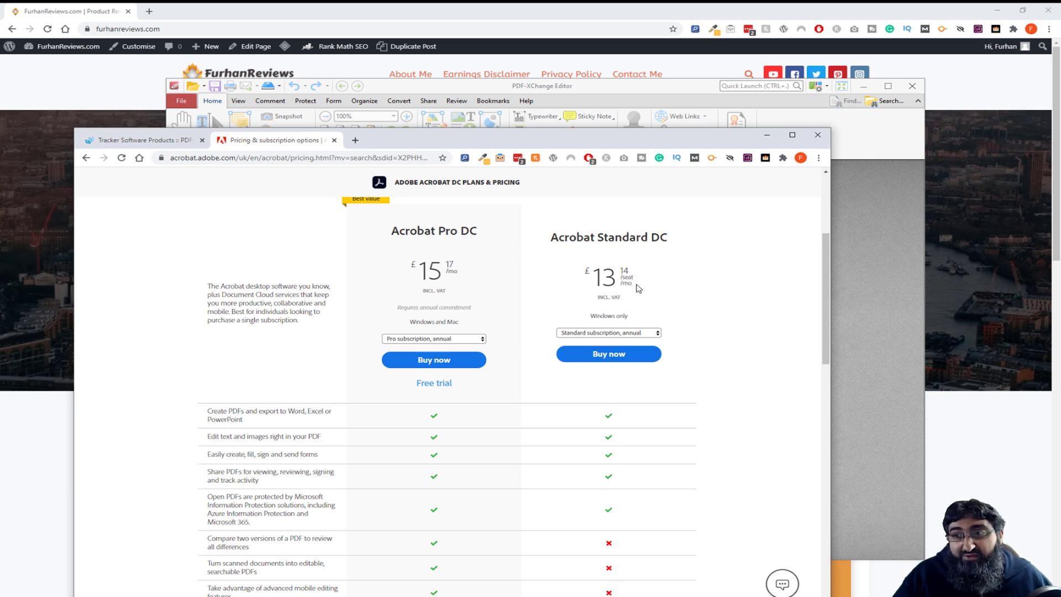
pyautogui.scroll(3, 669, 335)
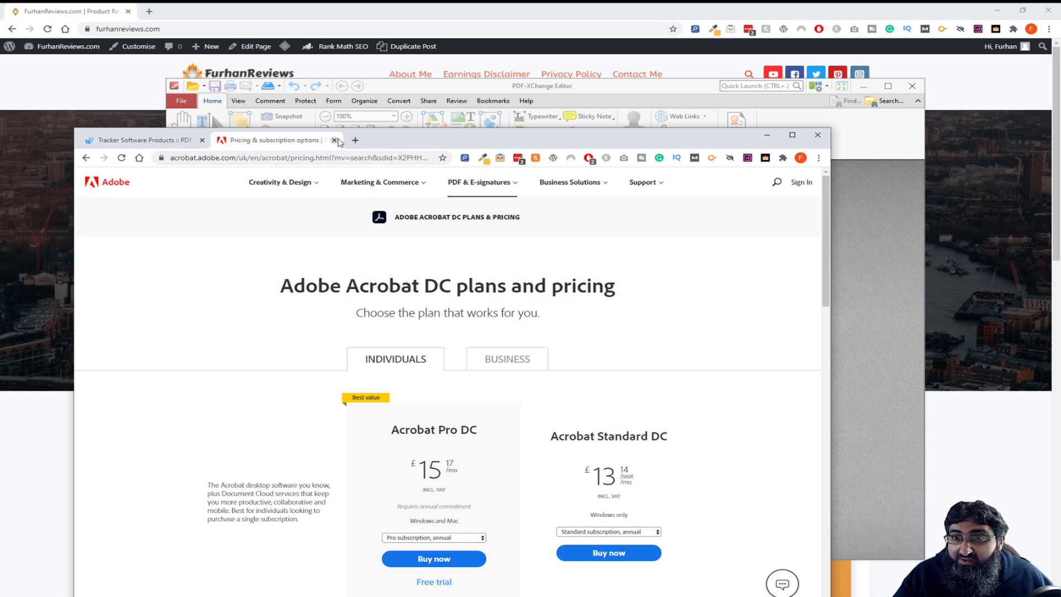
# Step: Close the Adobe pricing tab and reselect the 'More than 60%' text on the Tracker page
pyautogui.click(335, 140)
pyautogui.moveTo(411, 148)
pyautogui.mouseDown()
pyautogui.moveTo(416, 157)
pyautogui.moveTo(417, 134)
pyautogui.mouseUp()
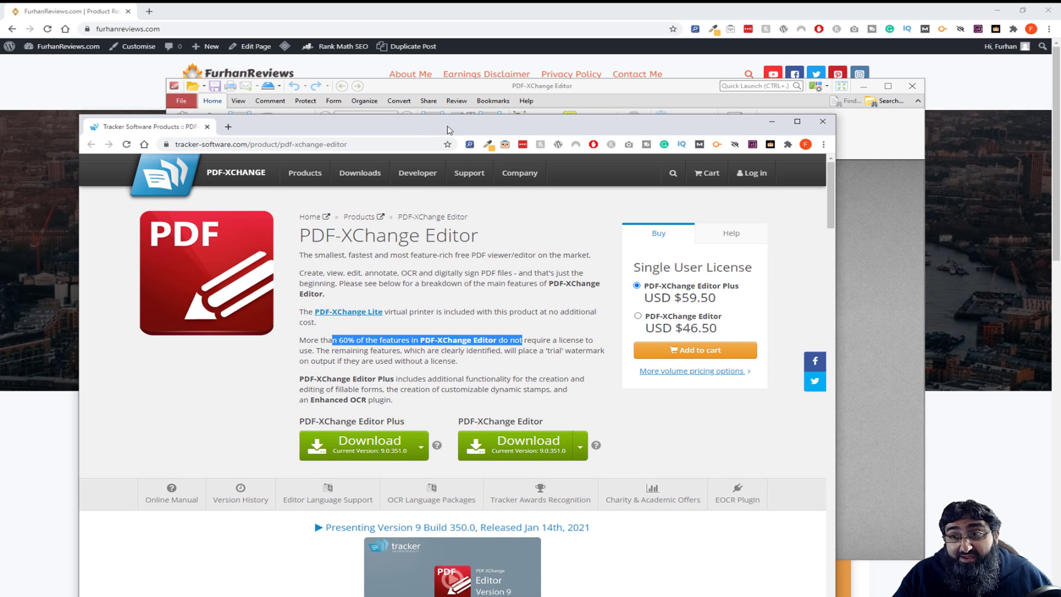
pyautogui.click(302, 340)
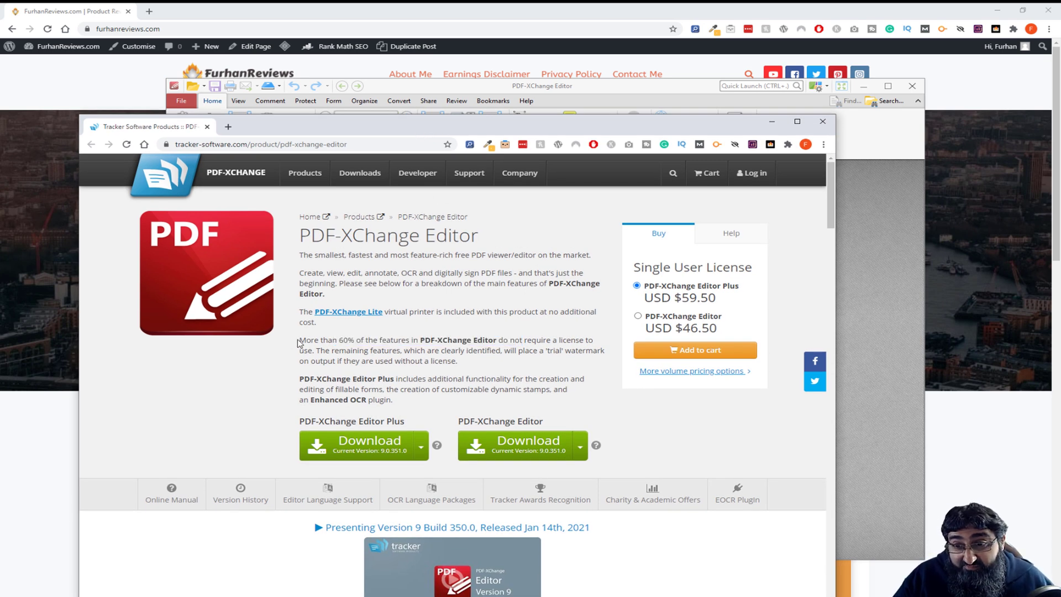
pyautogui.moveTo(301, 339); pyautogui.dragTo(501, 340)
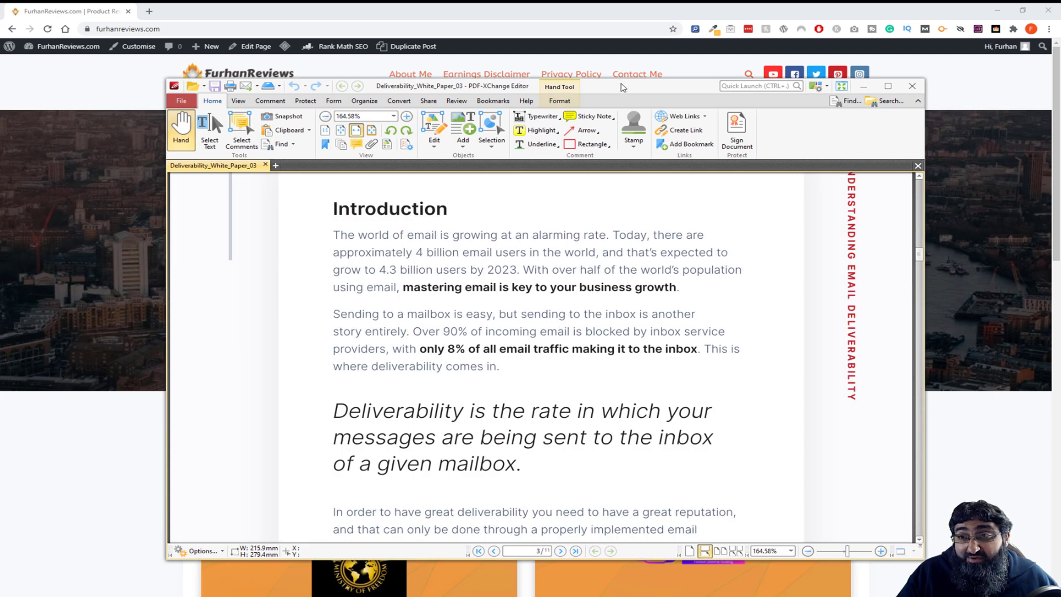
# Step: Scroll Deliverability_White_Paper_03 through pages 3–4, then return to page 2's table of contents
pyautogui.moveTo(621, 86); pyautogui.dragTo(642, 64)
pyautogui.scroll(-2, 474, 287)
pyautogui.scroll(-5, 474, 286)
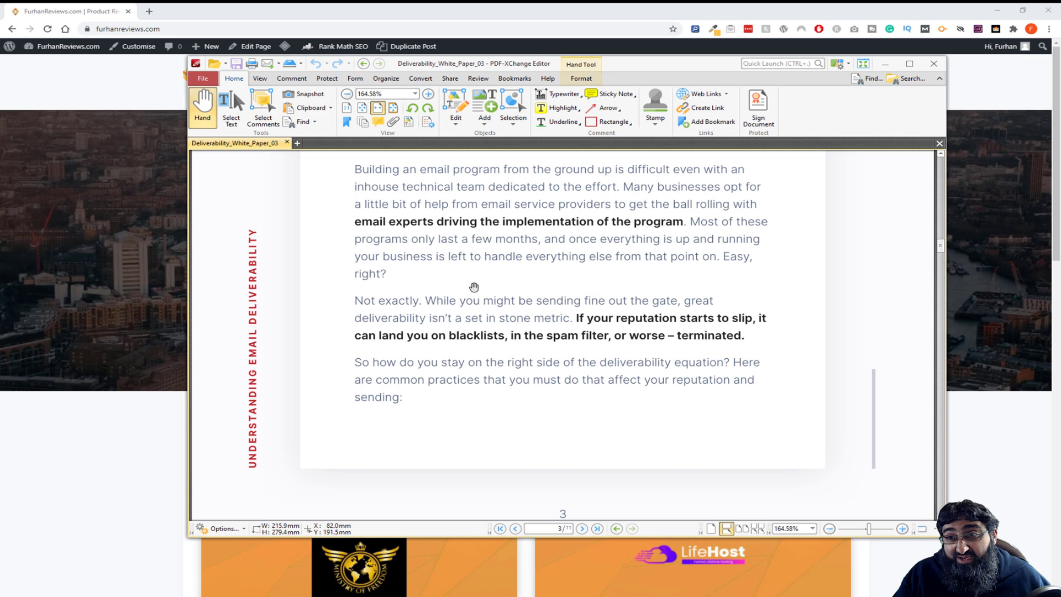
pyautogui.scroll(-3, 474, 286)
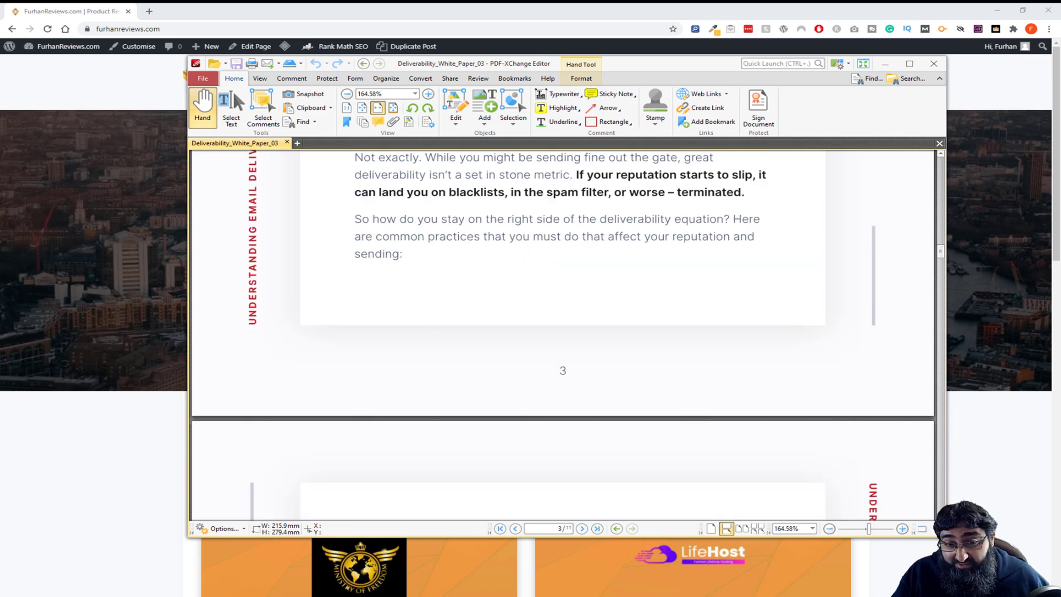
pyautogui.scroll(-9, 429, 329)
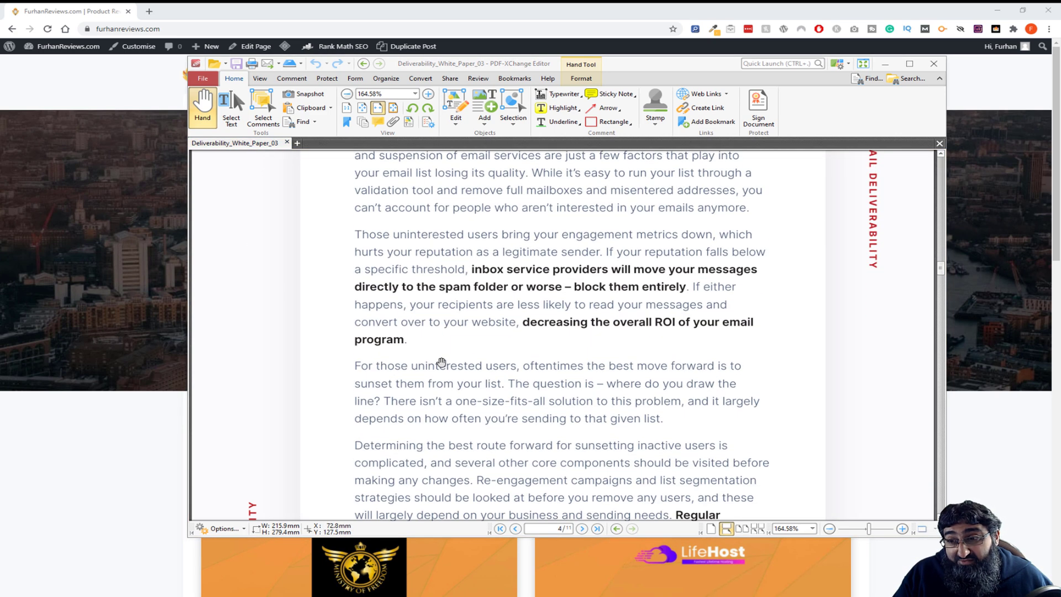
pyautogui.scroll(-3, 404, 260)
pyautogui.scroll(4, 935, 282)
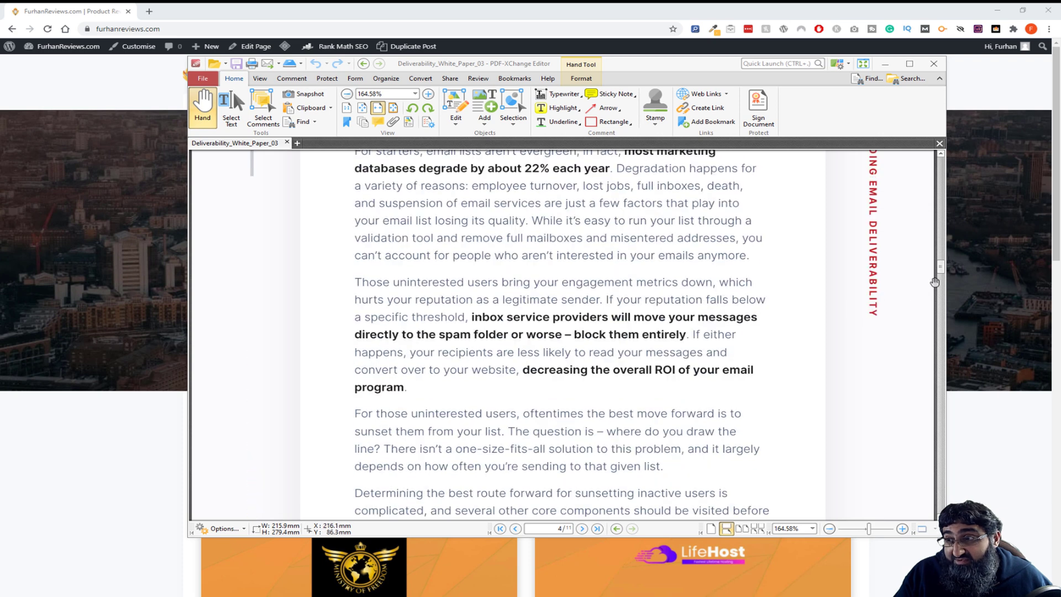
pyautogui.moveTo(944, 267); pyautogui.dragTo(943, 206)
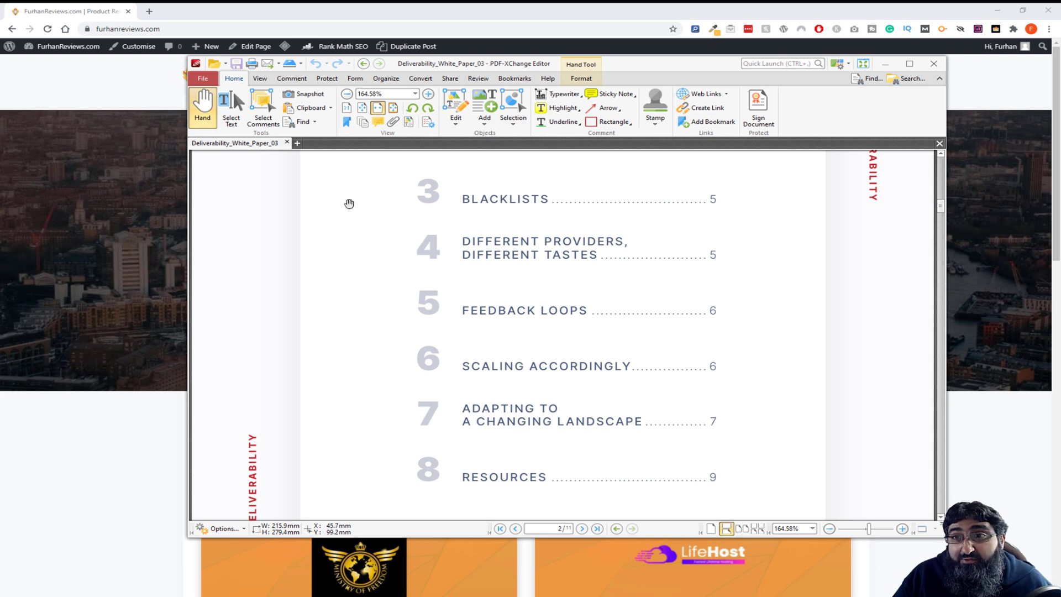
# Step: Snapshot contents entries 4–8 with the Snapshot Tool and send only that region to Print
pyautogui.rightClick(368, 241)
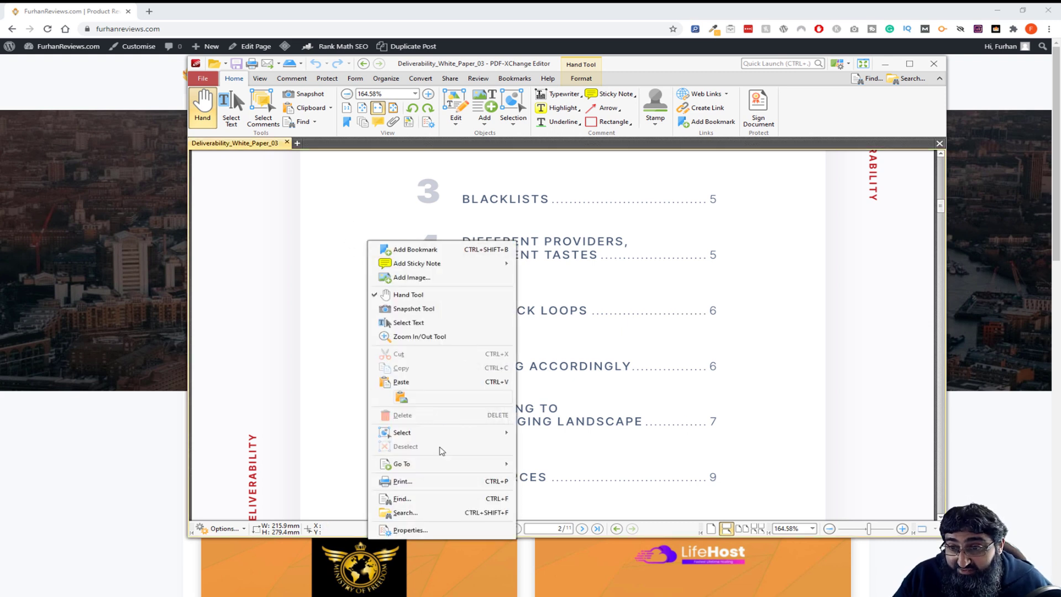
pyautogui.click(471, 308)
pyautogui.moveTo(400, 227); pyautogui.dragTo(732, 501)
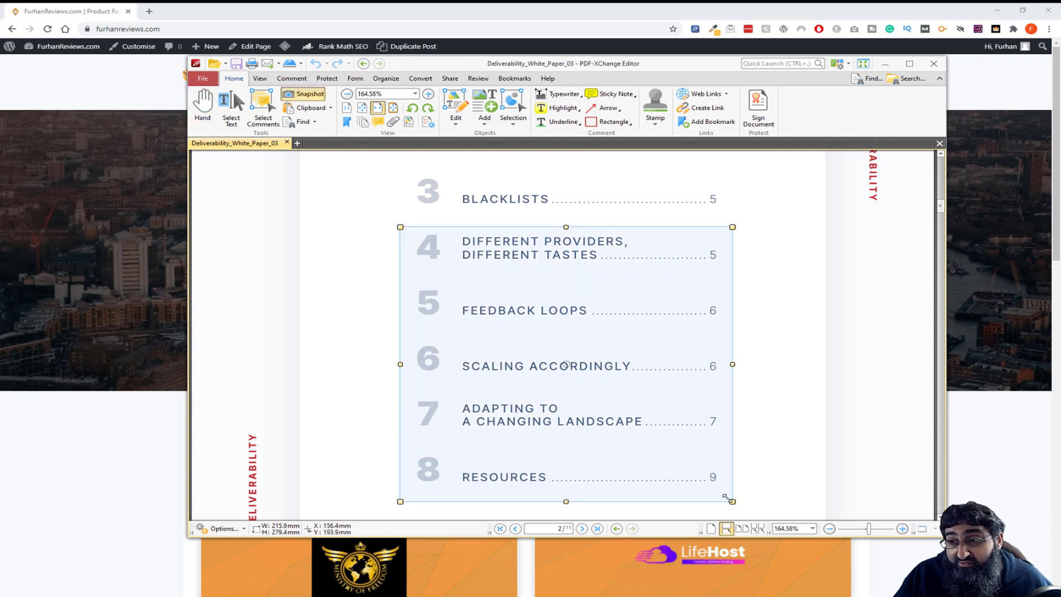
pyautogui.rightClick(500, 330)
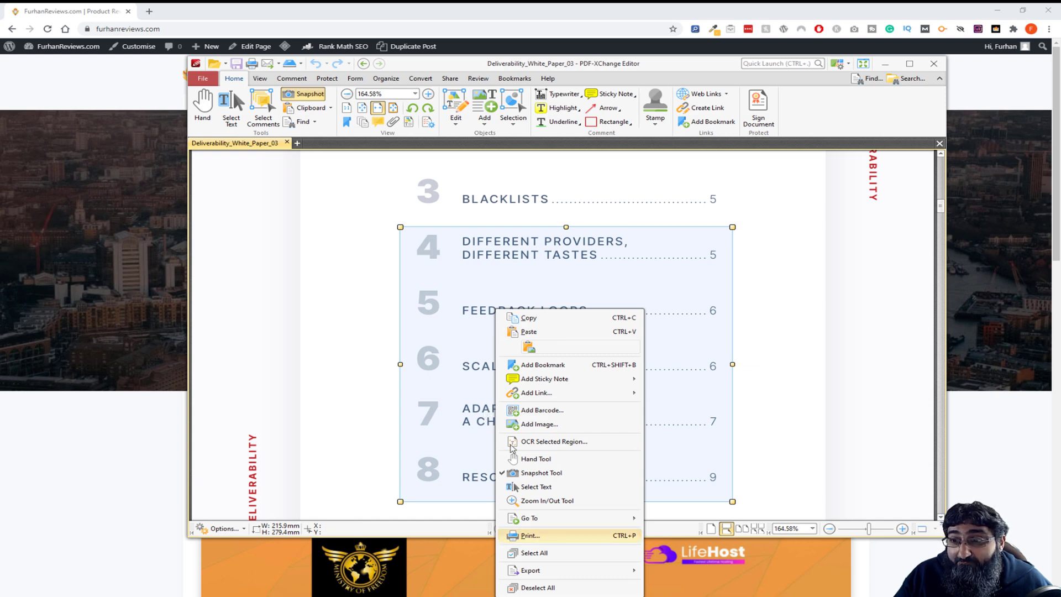
pyautogui.click(580, 535)
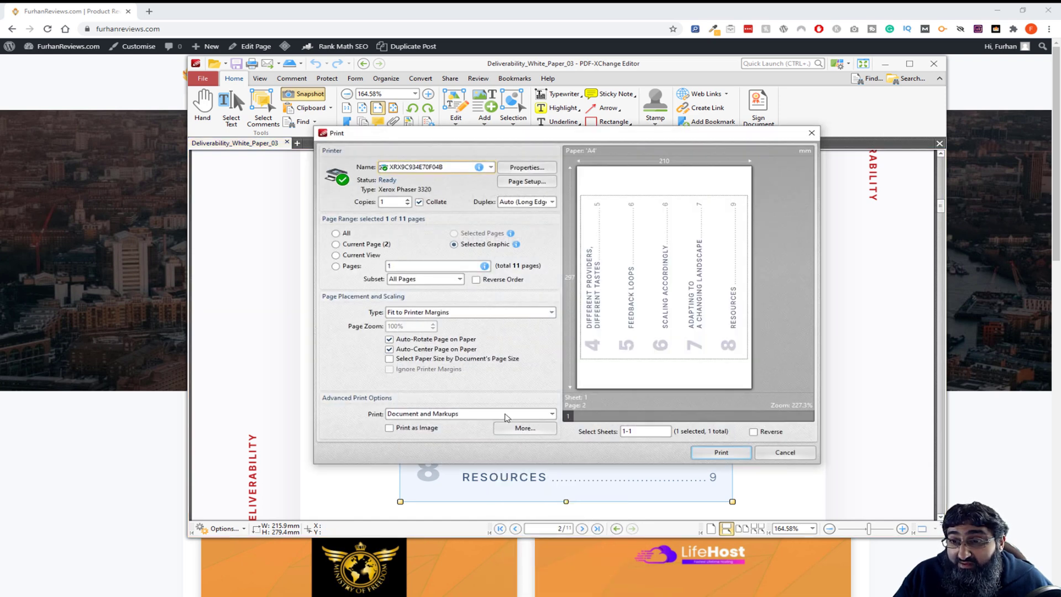
# Step: Print the snapshot on the ZDesigner GC420d (EPL) printer
pyautogui.click(438, 168)
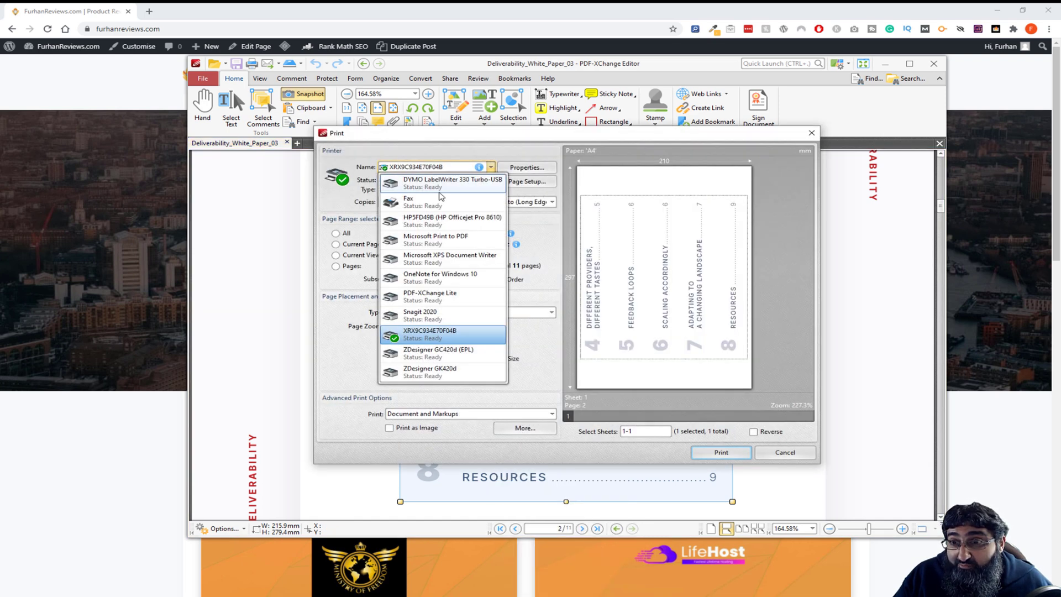
pyautogui.click(477, 353)
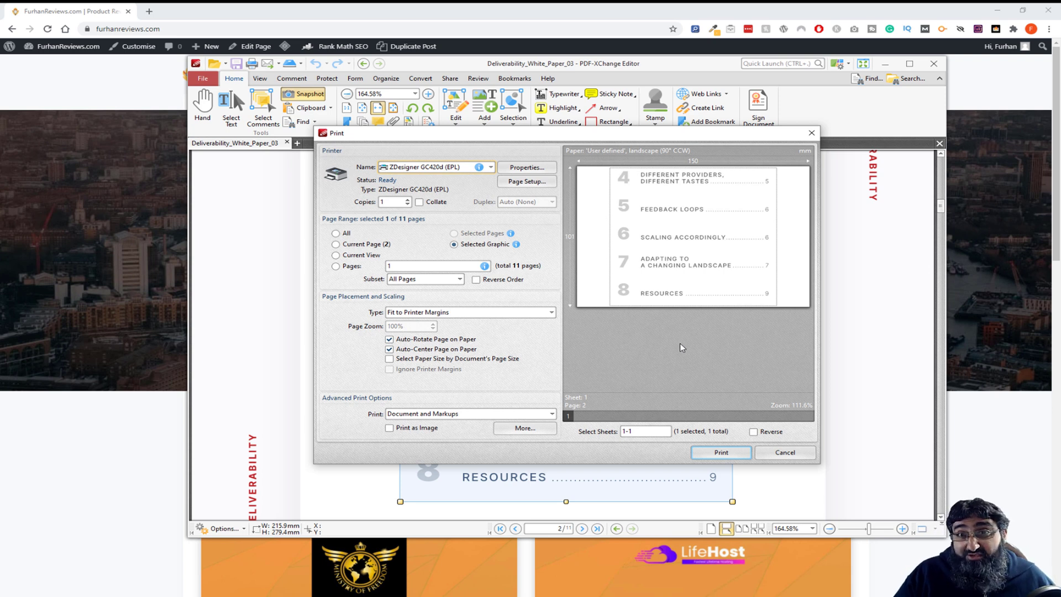
pyautogui.click(800, 456)
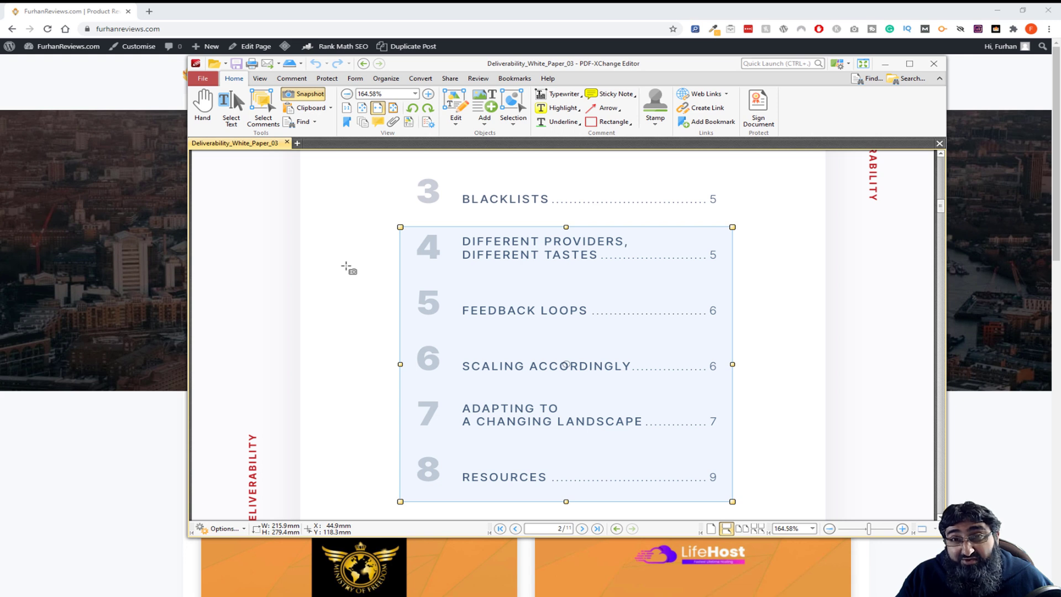
# Step: Scroll the PDF up and bring the Chrome product page window forward, repositioned over the editor
pyautogui.scroll(5, 346, 267)
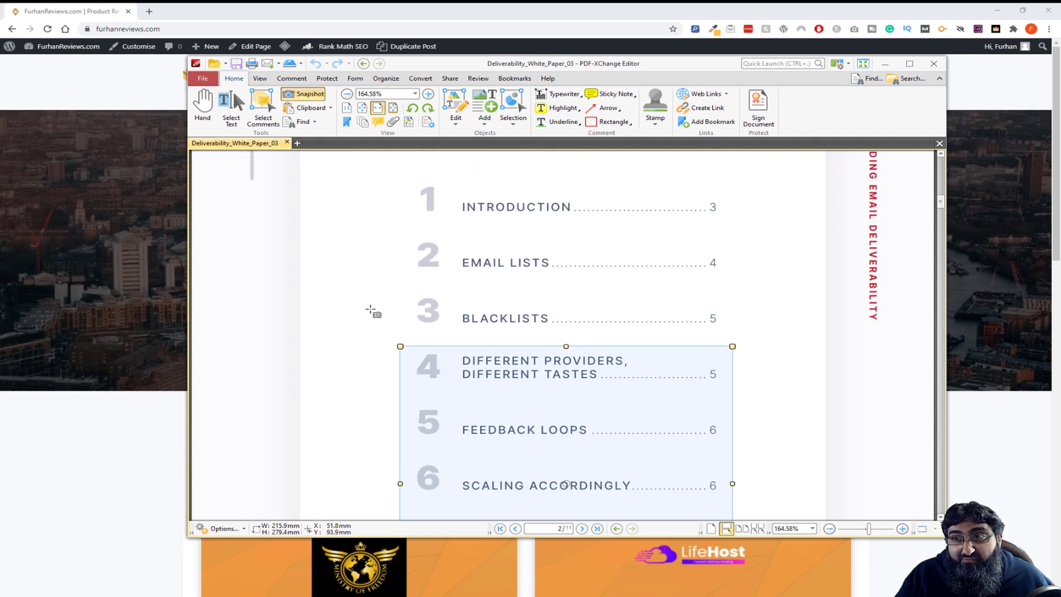
pyautogui.scroll(2, 380, 314)
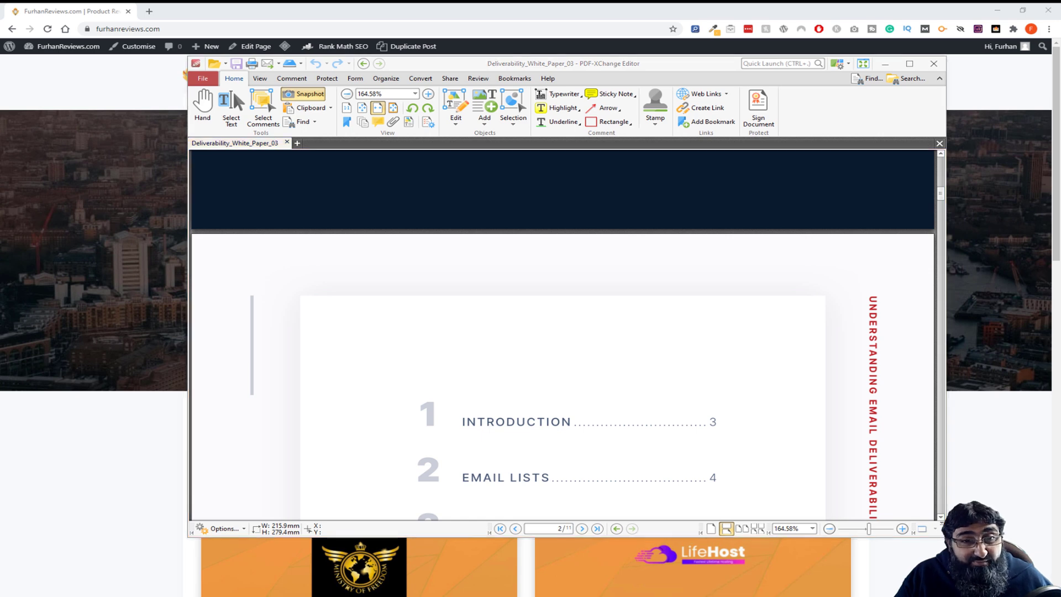
pyautogui.hotkey('alt', 'Tab')
pyautogui.moveTo(553, 78); pyautogui.dragTo(673, 56)
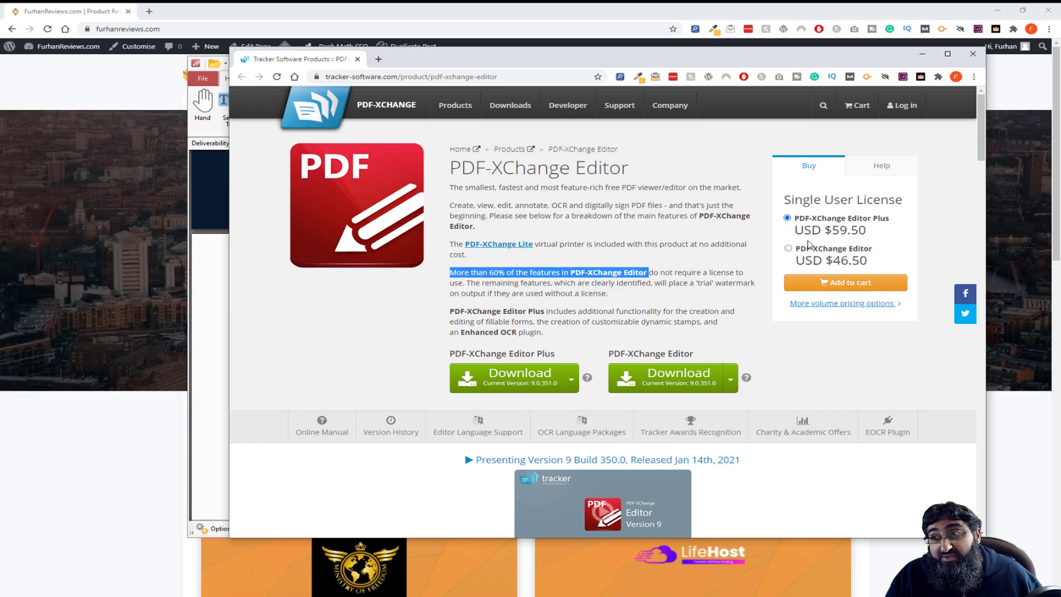
# Step: Skim the product page's feature list, then move the Chrome window mostly off screen
pyautogui.scroll(-3, 596, 231)
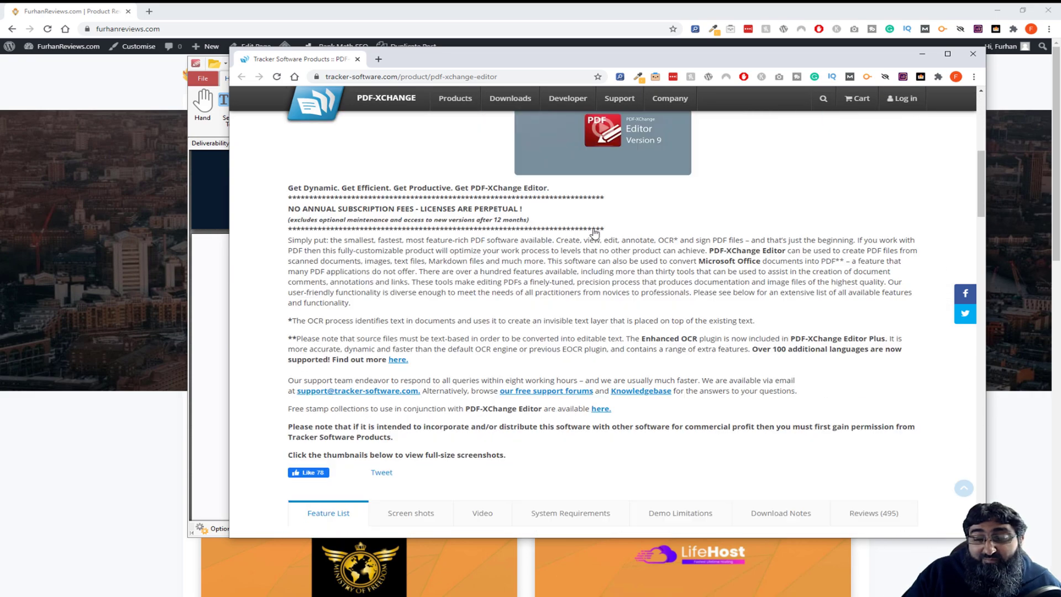
pyautogui.scroll(-15, 594, 233)
pyautogui.scroll(8, 581, 271)
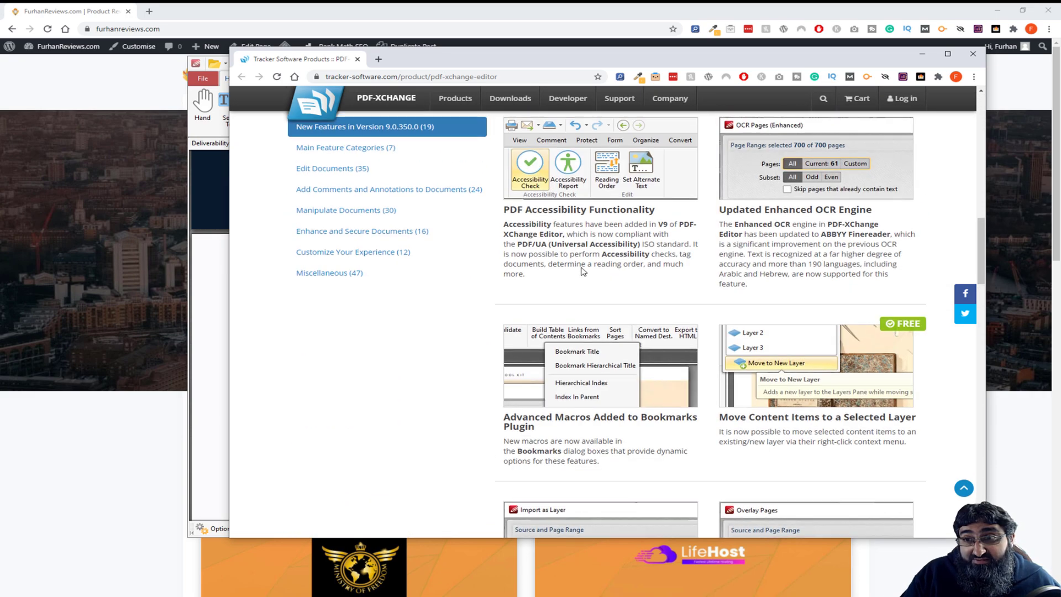
pyautogui.scroll(10, 581, 271)
pyautogui.moveTo(588, 64); pyautogui.dragTo(0, 28)
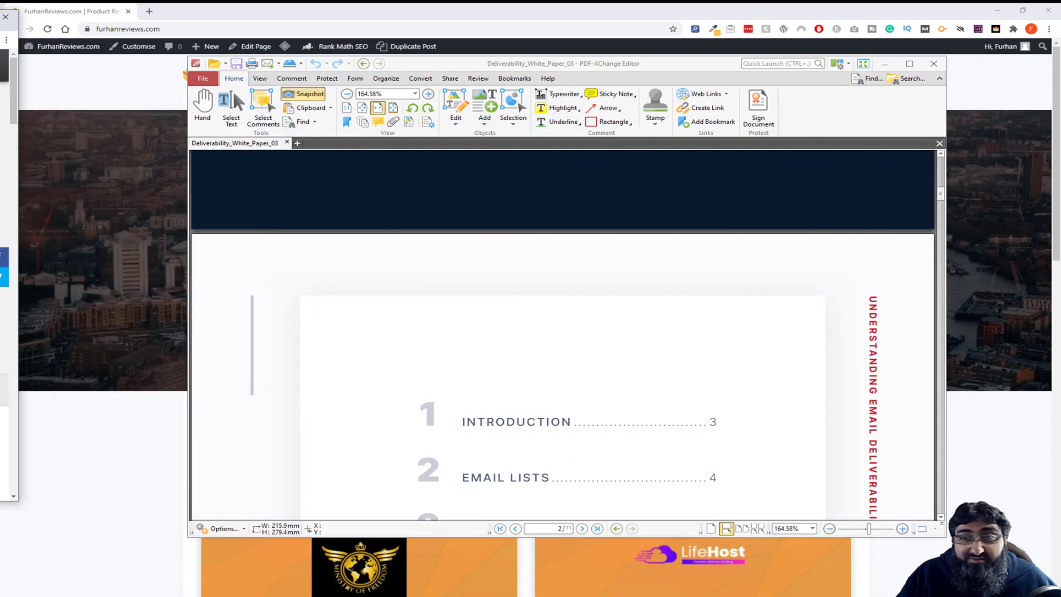
# Step: Shift the PDF-XChange Editor window slightly left and down
pyautogui.moveTo(538, 65); pyautogui.dragTo(498, 79)
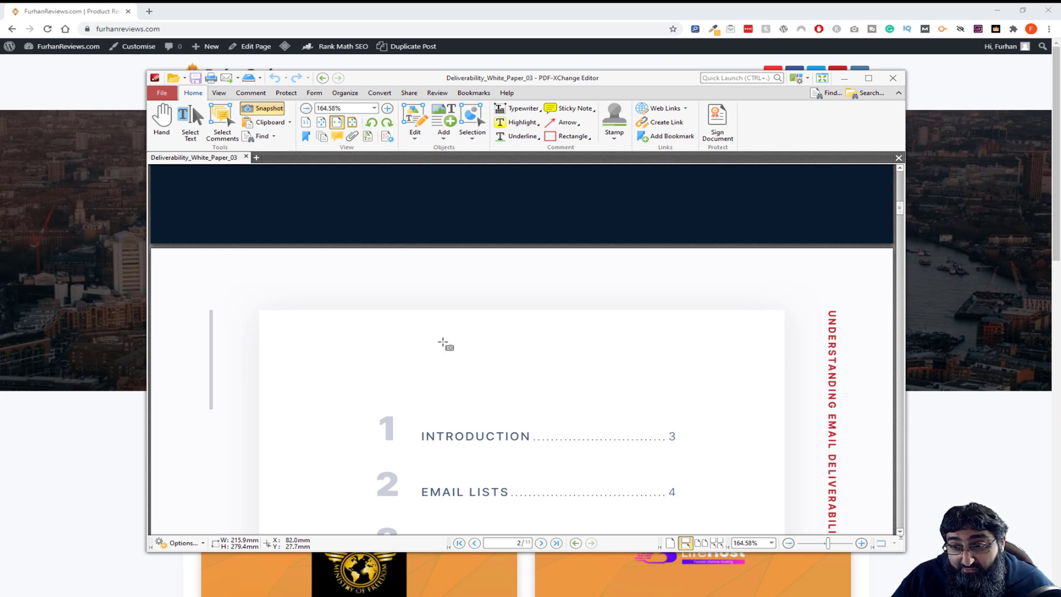
# Step: Return to page 1 of the white paper and close the PDF-XChange Editor window
pyautogui.scroll(-2, 466, 356)
pyautogui.scroll(5, 460, 360)
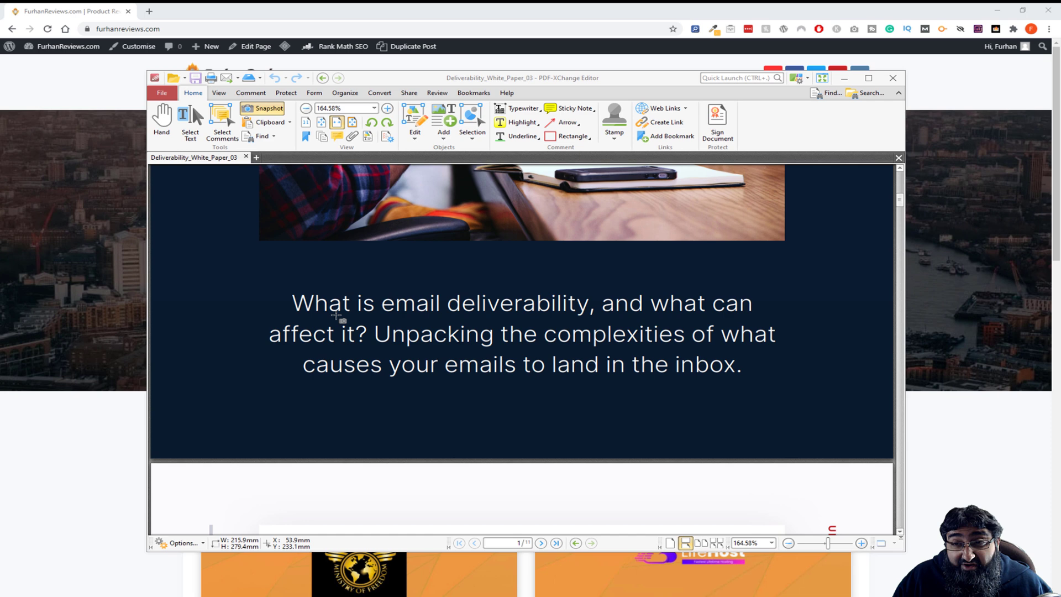
pyautogui.scroll(5, 486, 340)
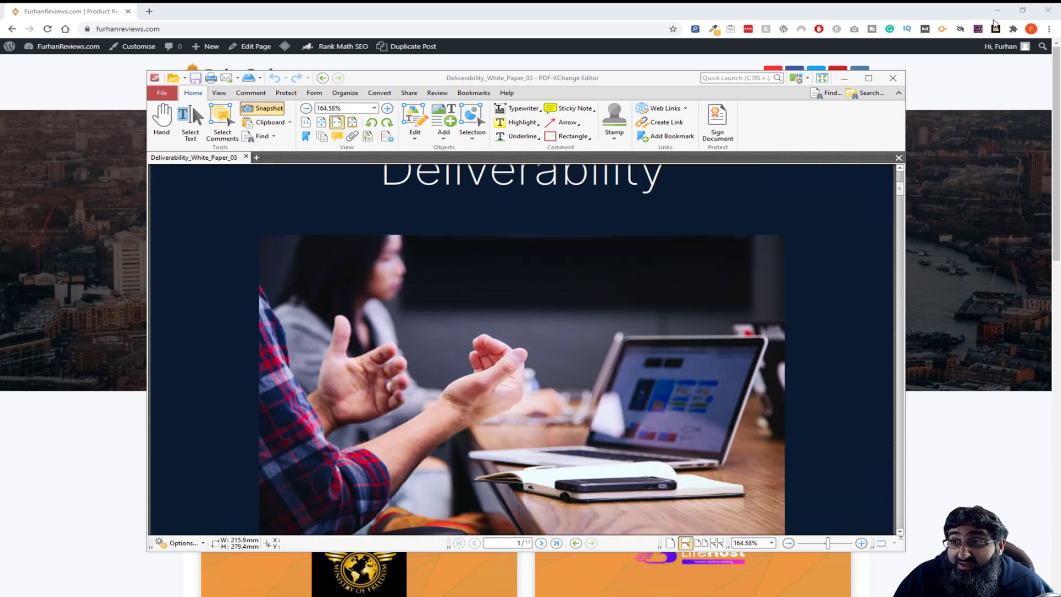
pyautogui.click(892, 77)
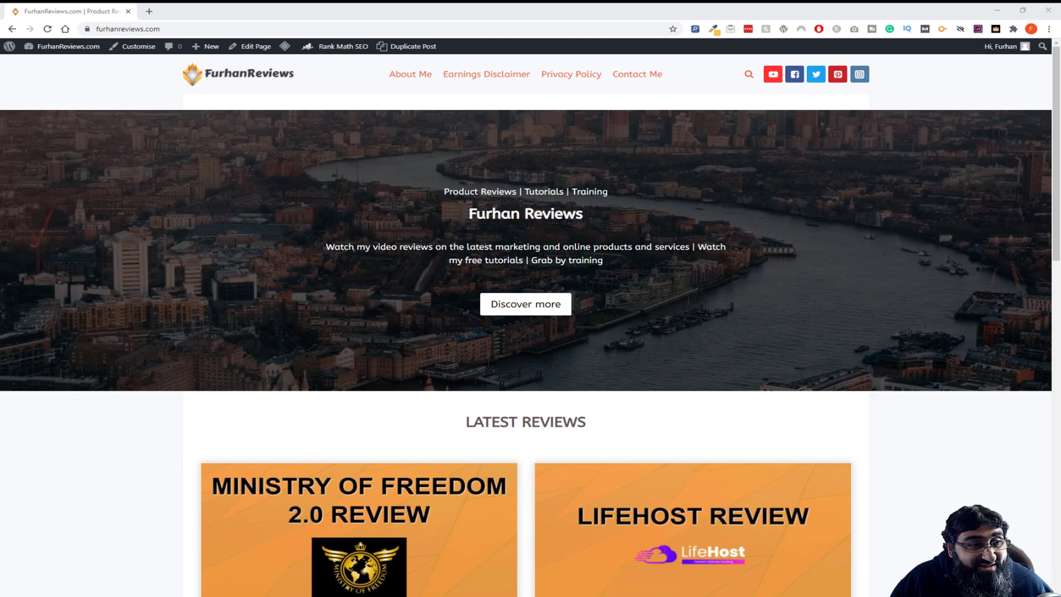
# Step: Switch back to the Chrome window showing the tracker-software PDF-XChange Editor product page
pyautogui.hotkey('alt', 'Tab')
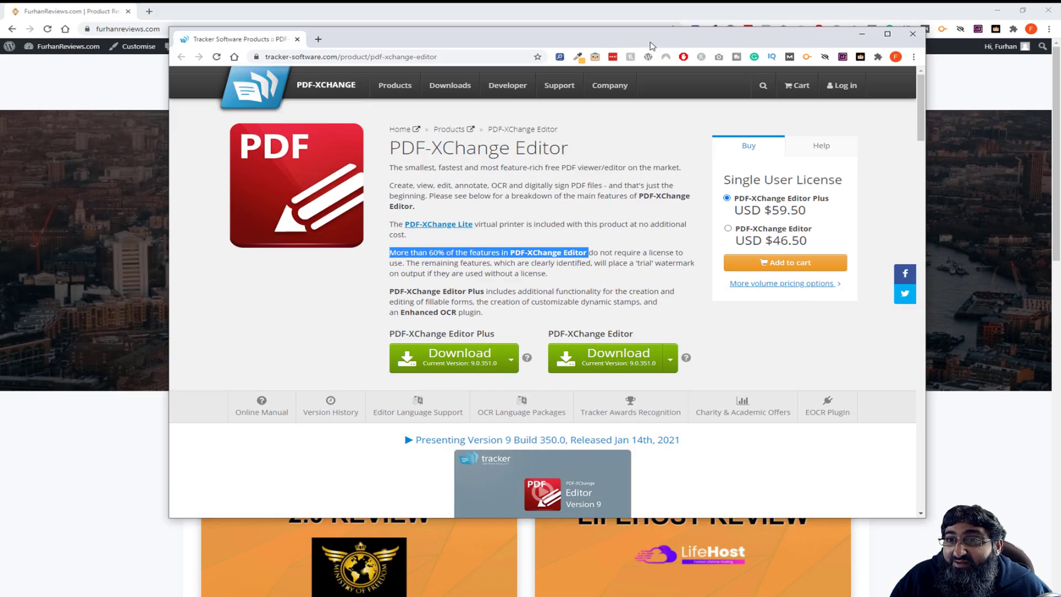